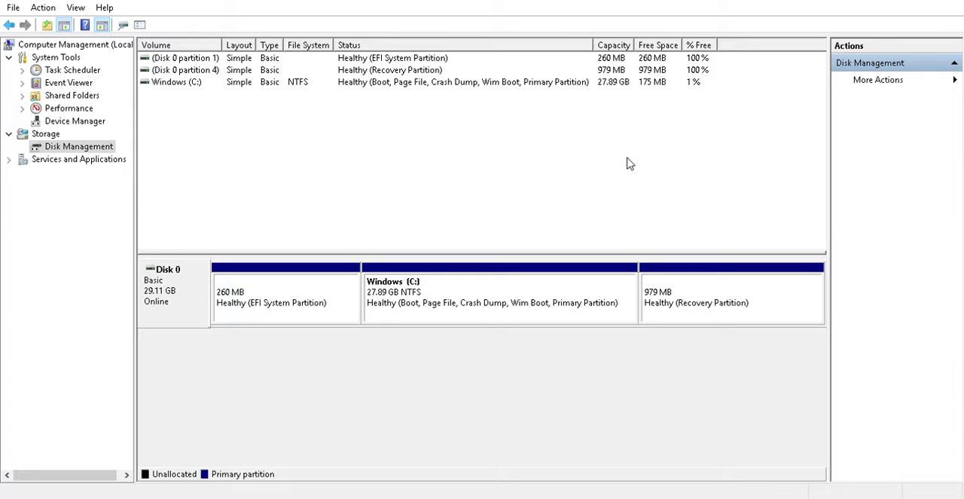
- Select the 260 MB EFI System Partition (Disk 0 partition 1) in the volume list
click(185, 61)
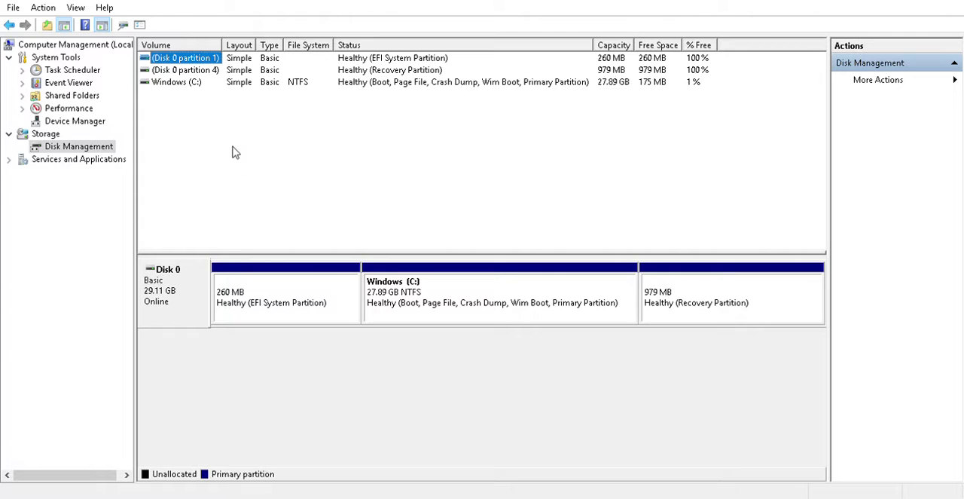
- Clear the EFI partition selection by clicking empty space in the volume list
click(440, 172)
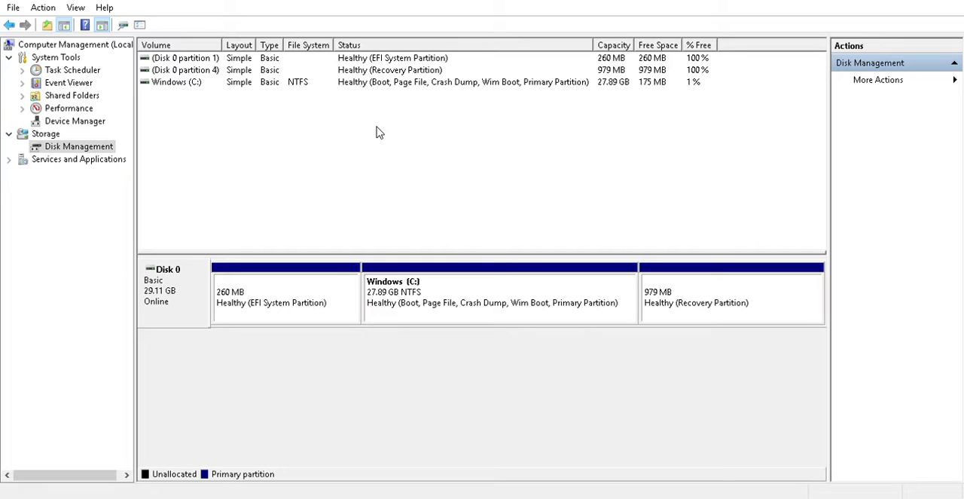
click(181, 71)
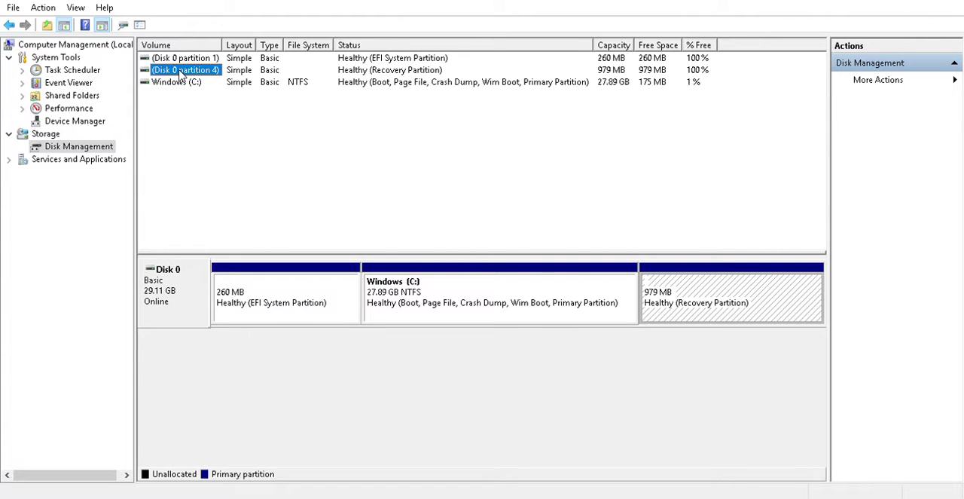
click(179, 60)
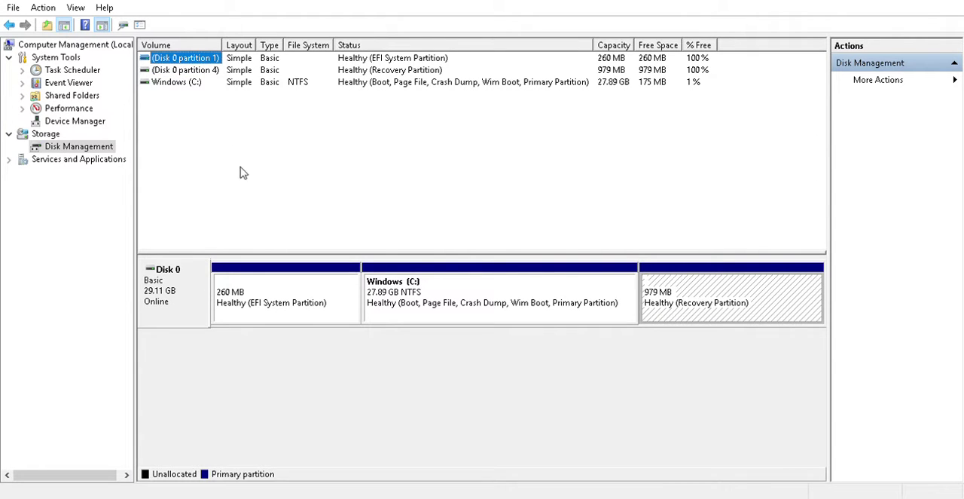
click(718, 100)
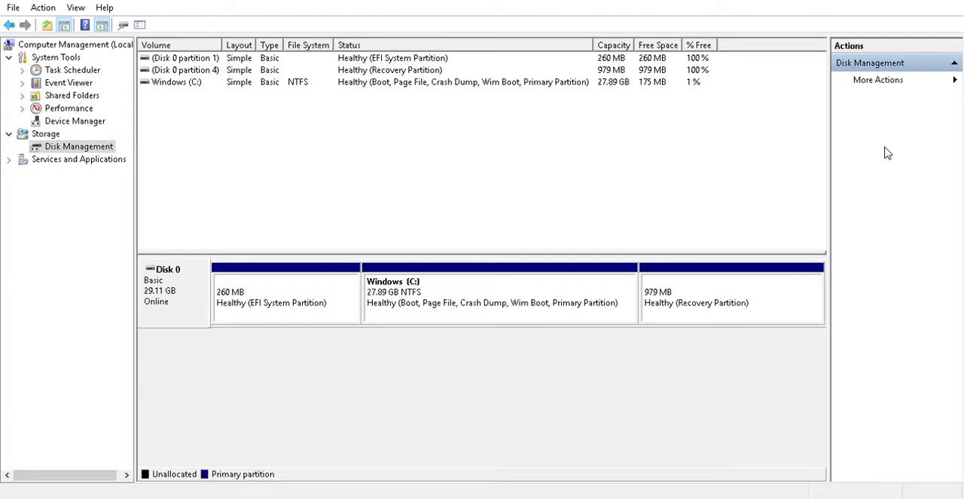